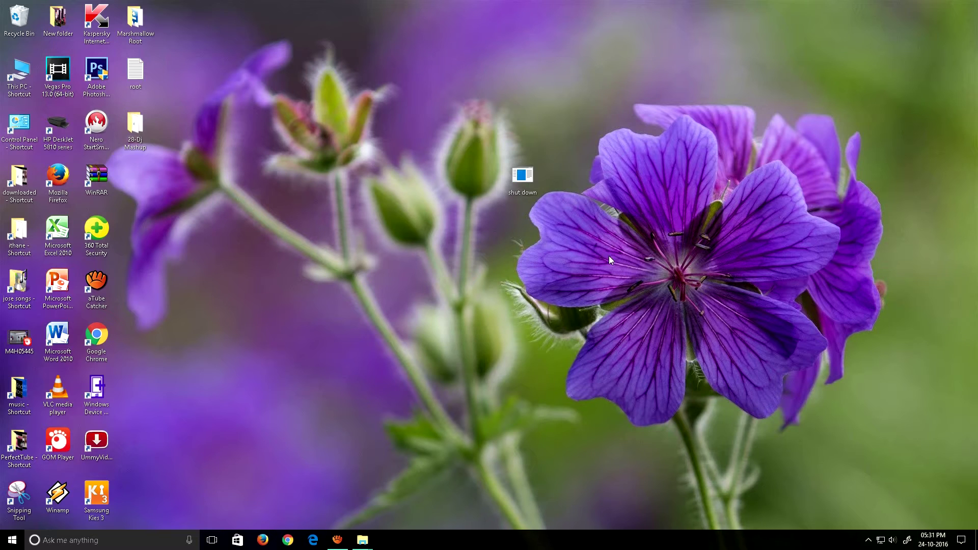
- Try Cortana voice listening with Win+C twice, dismissing the panel each time
key("super+c")
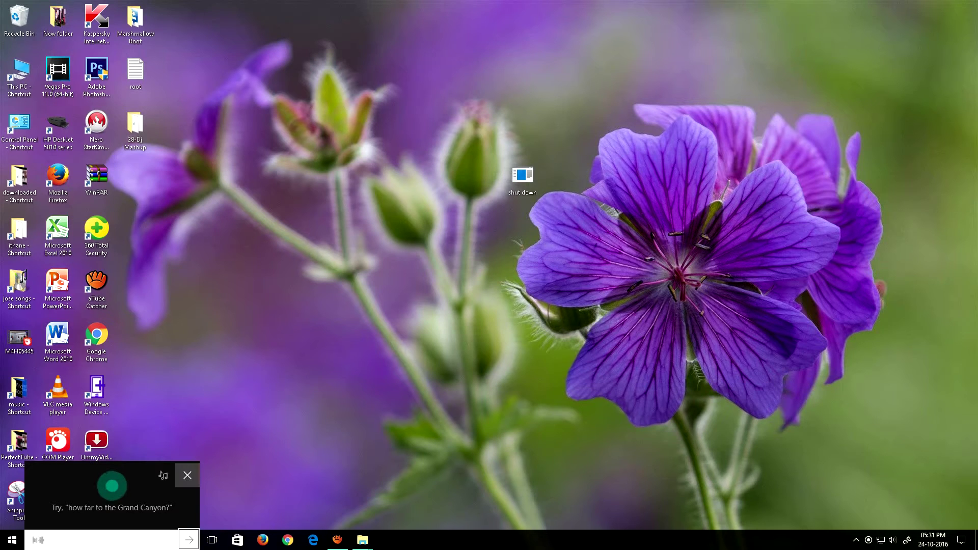
left_click(187, 475)
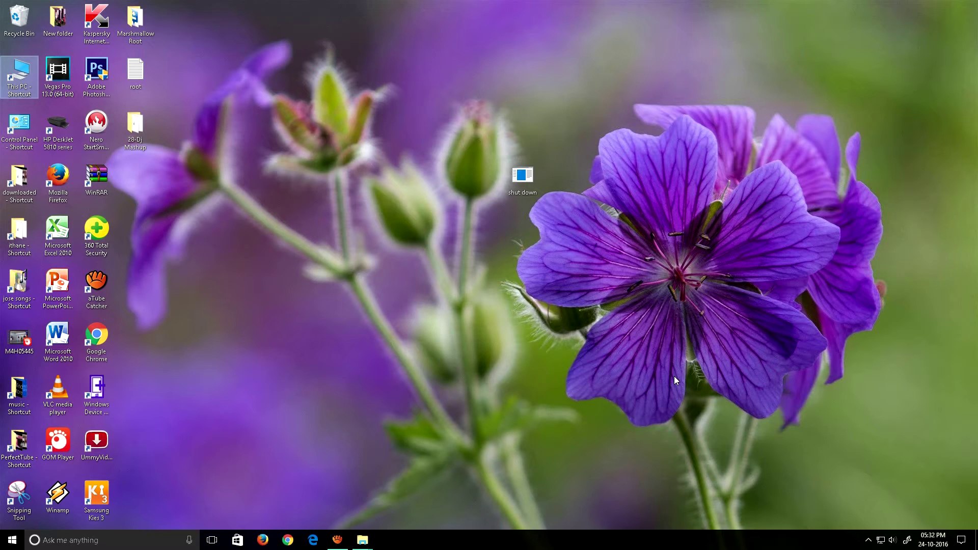
key("super+c")
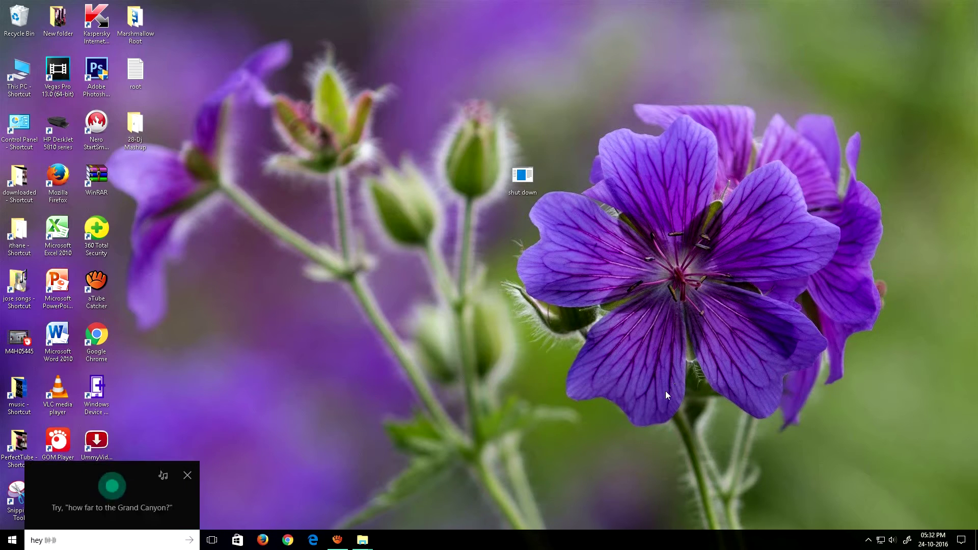
left_click(187, 475)
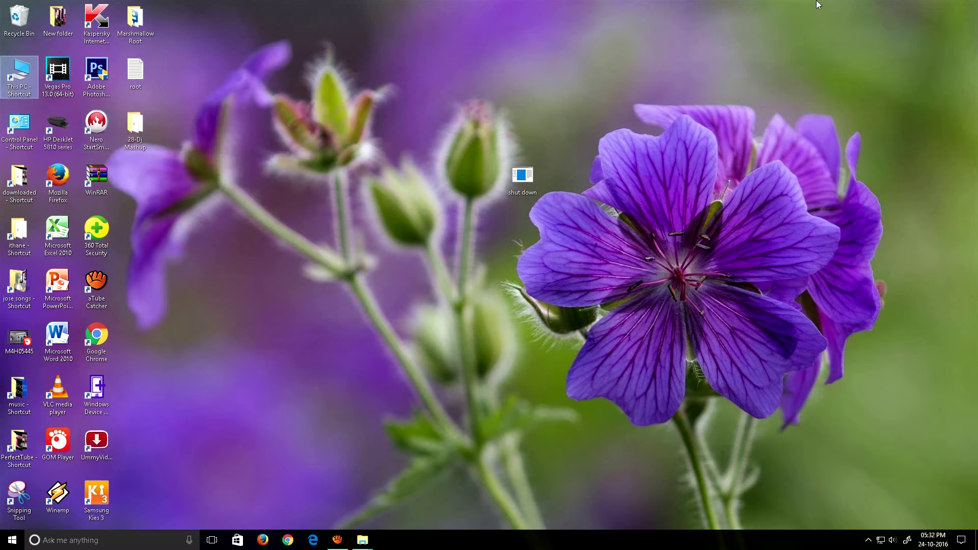
- Rename the desktop 'shut down' shortcut to 'Shut Down' with capital S and D
left_click(588, 208)
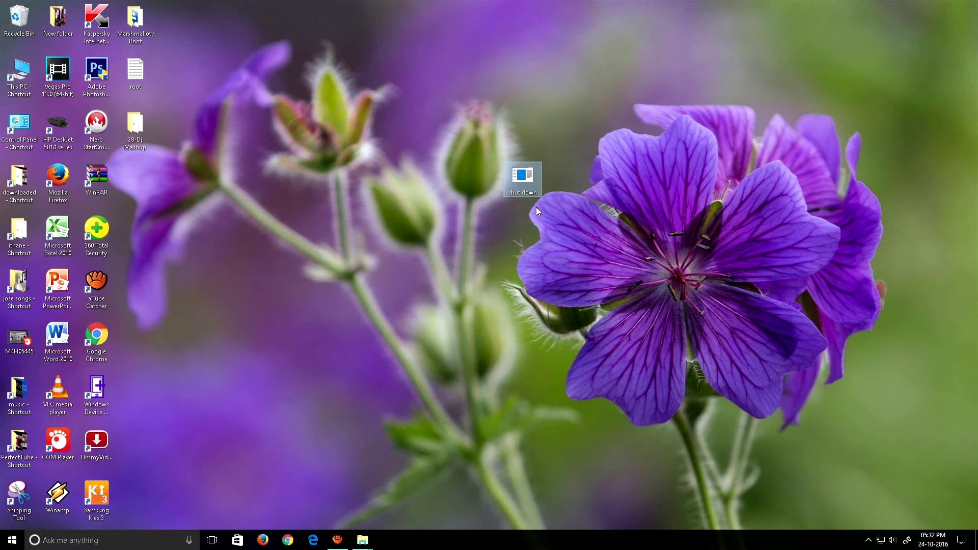
right_click(524, 185)
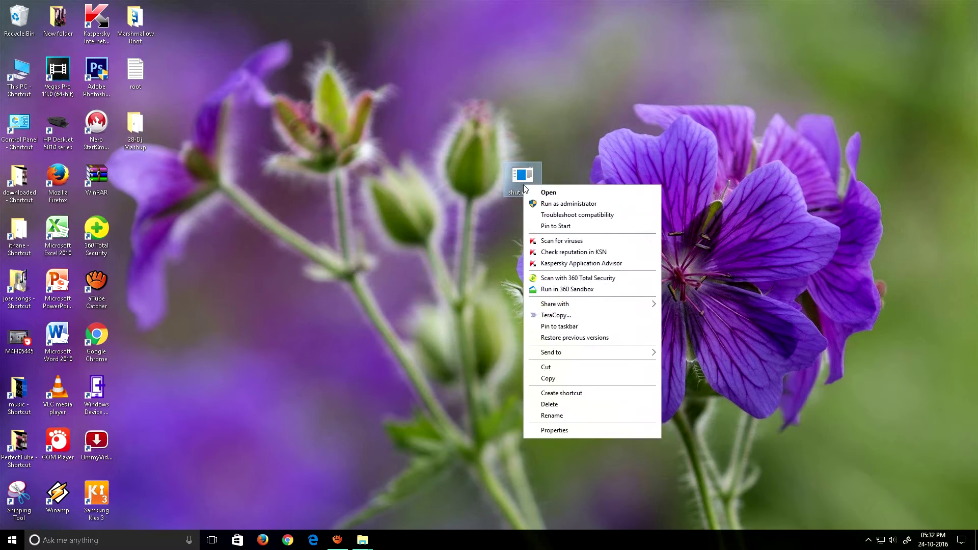
left_click(552, 415)
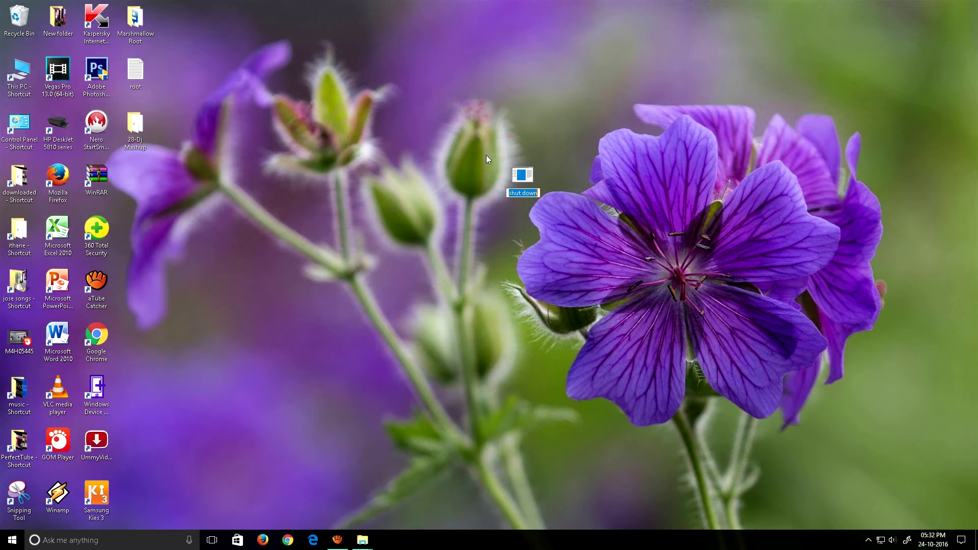
left_click(512, 194)
key("BackSpace")
type("S")
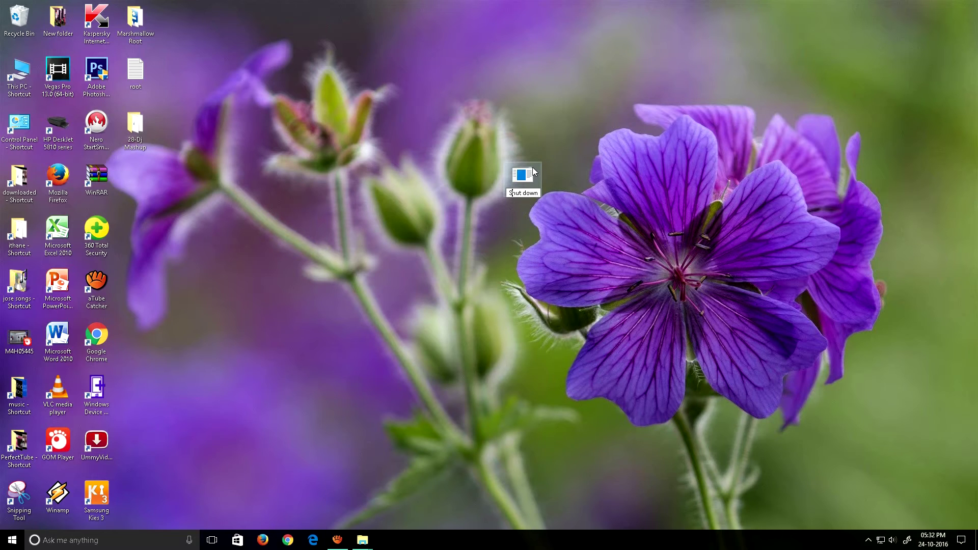
left_click(527, 193)
key("BackSpace")
type("D")
key("Return")
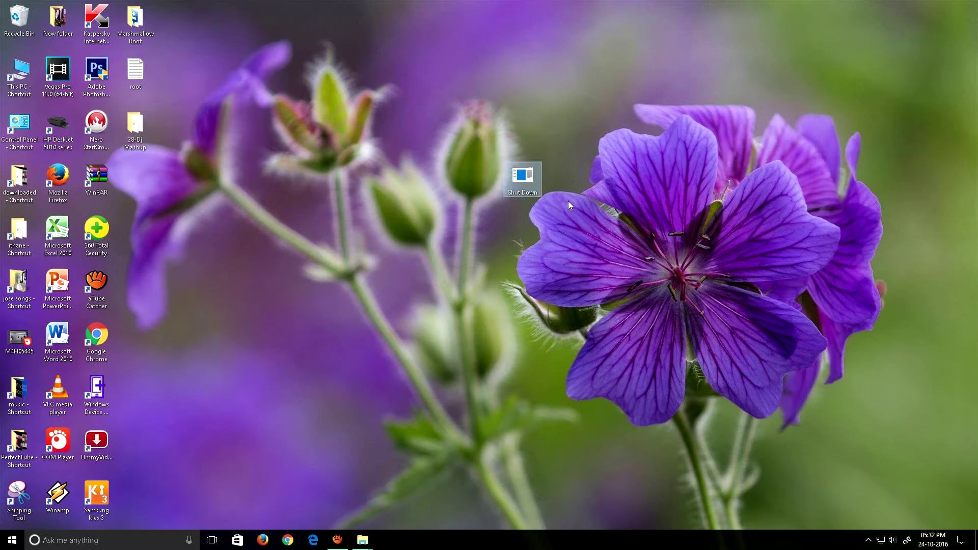
right_click(531, 185)
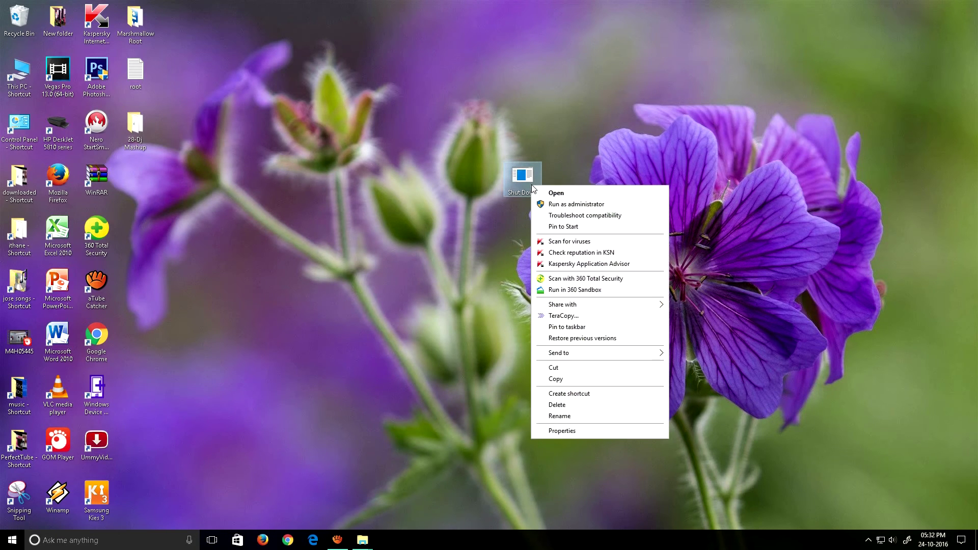
- Copy the Shut Down shortcut, then open Local Disk (C:) via This PC in a maximized window
left_click(568, 377)
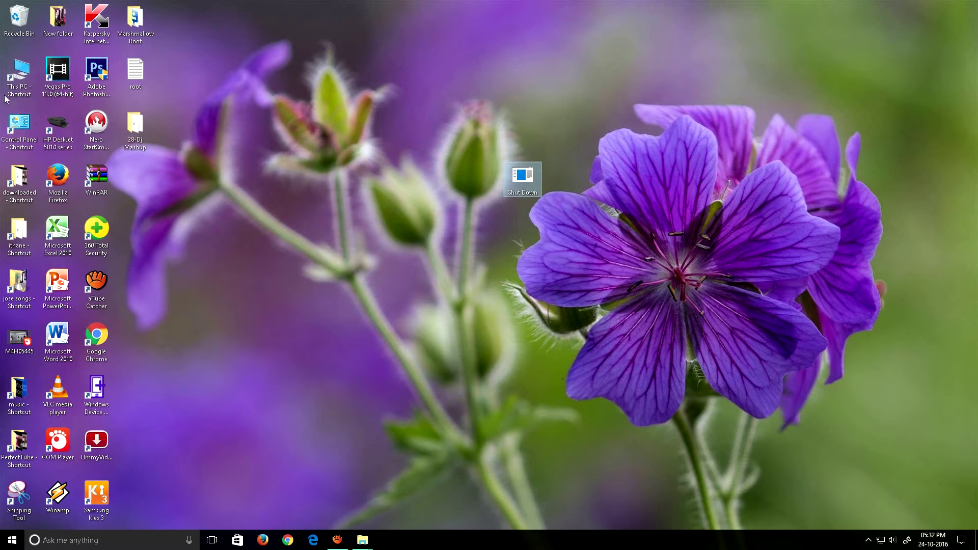
left_click(19, 79)
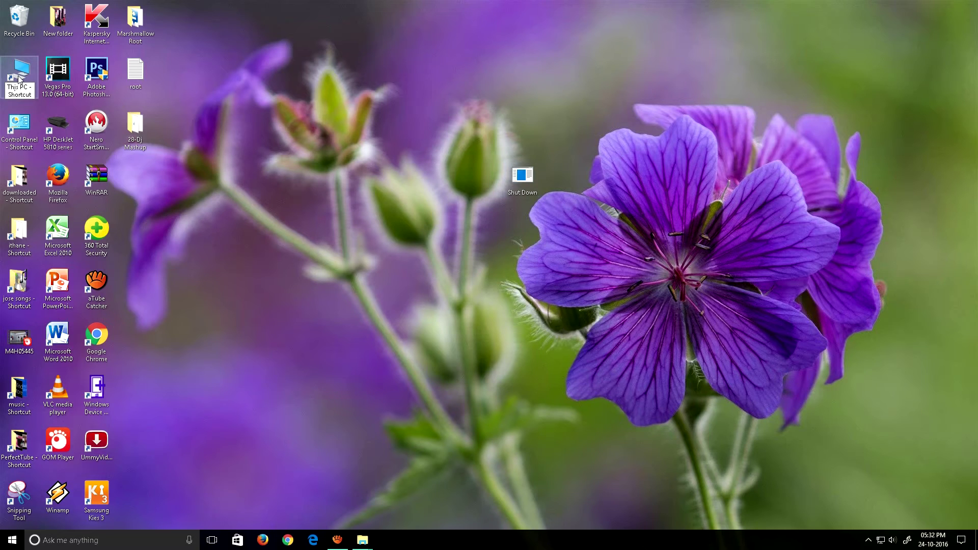
left_click(22, 72)
double_click(22, 72)
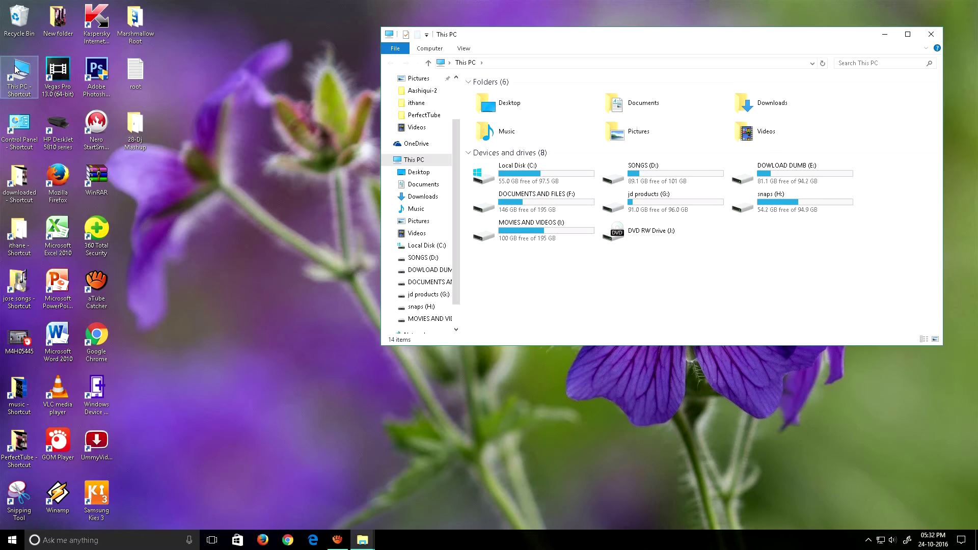
left_click(908, 34)
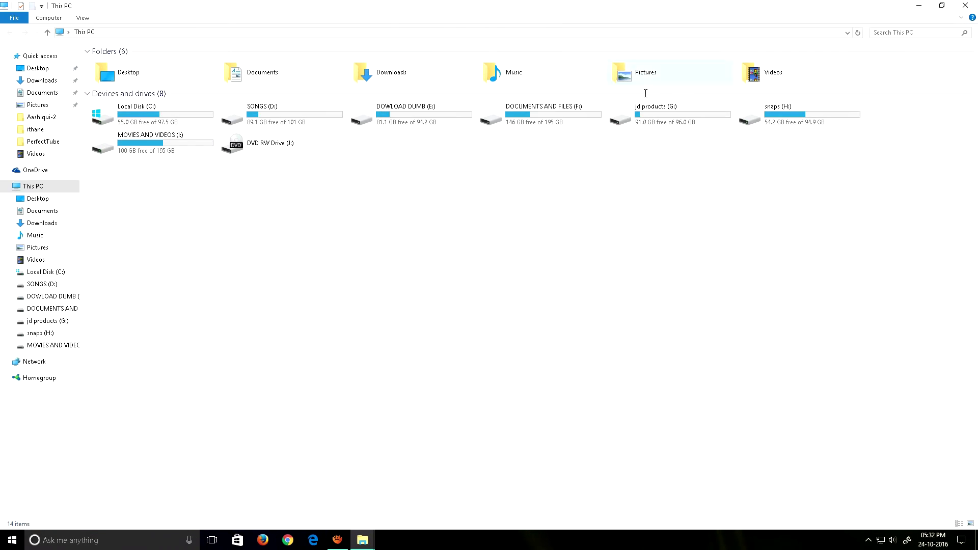
double_click(157, 117)
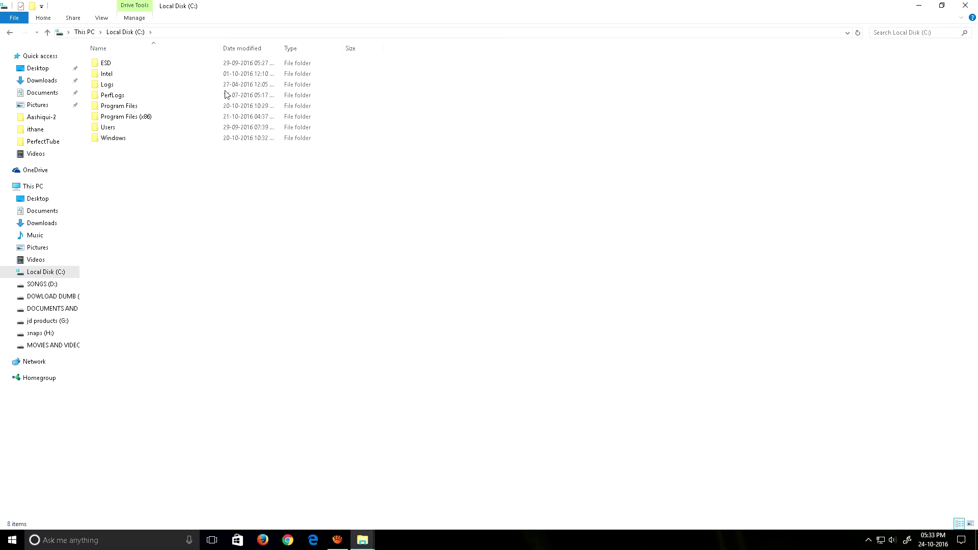
- Turn on Hidden items in the View ribbon and select the ProgramData folder
left_click(101, 21)
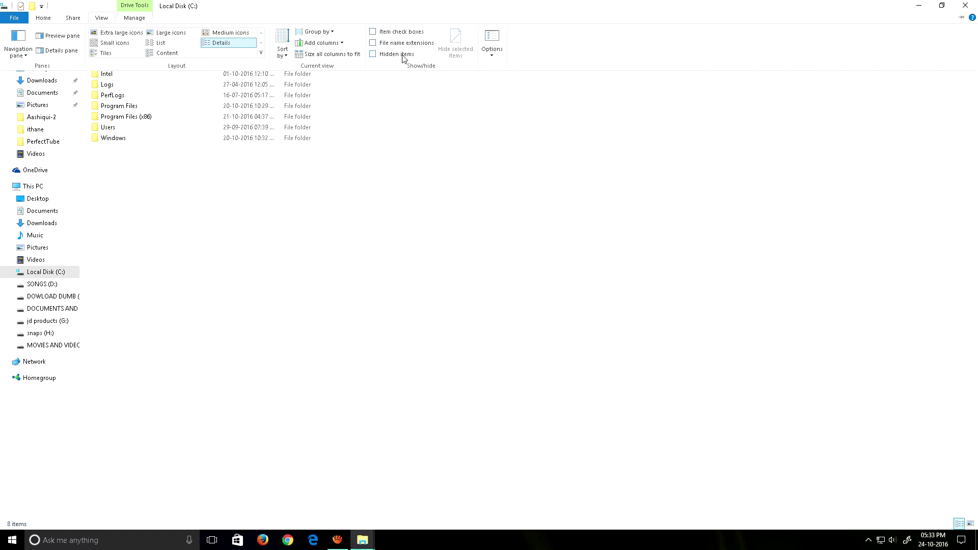
left_click(373, 54)
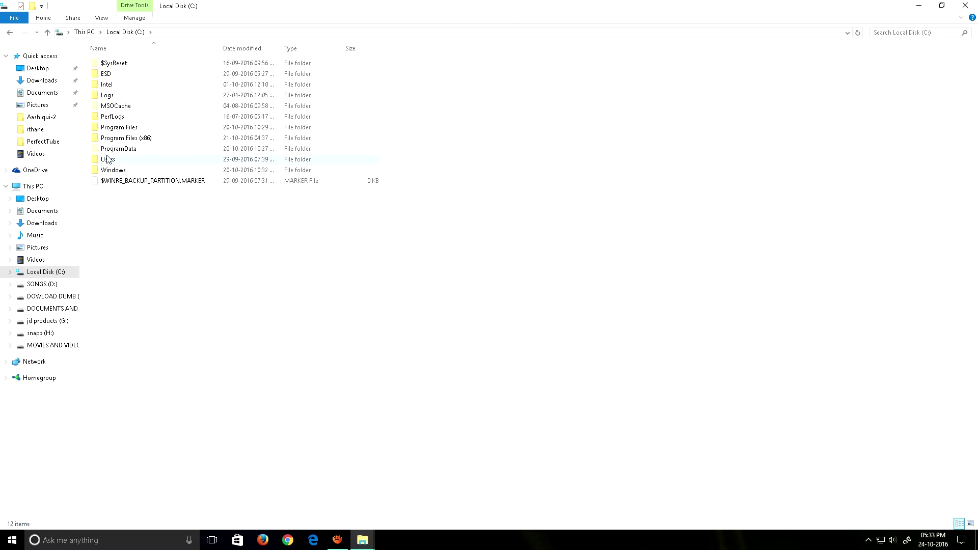
mouse_move(118, 149)
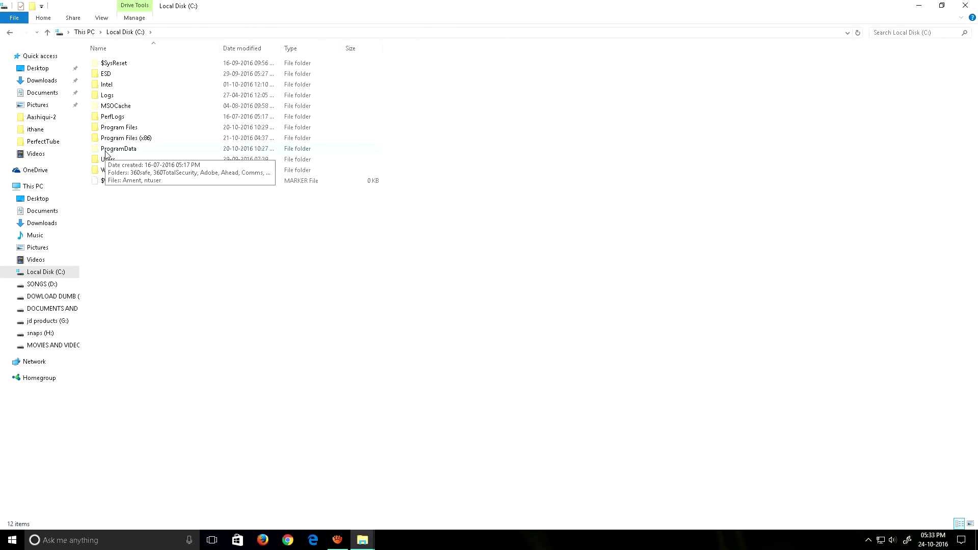
left_click(105, 151)
- Drill down through ProgramData, Microsoft, Windows and Start Menu into Programs
double_click(106, 151)
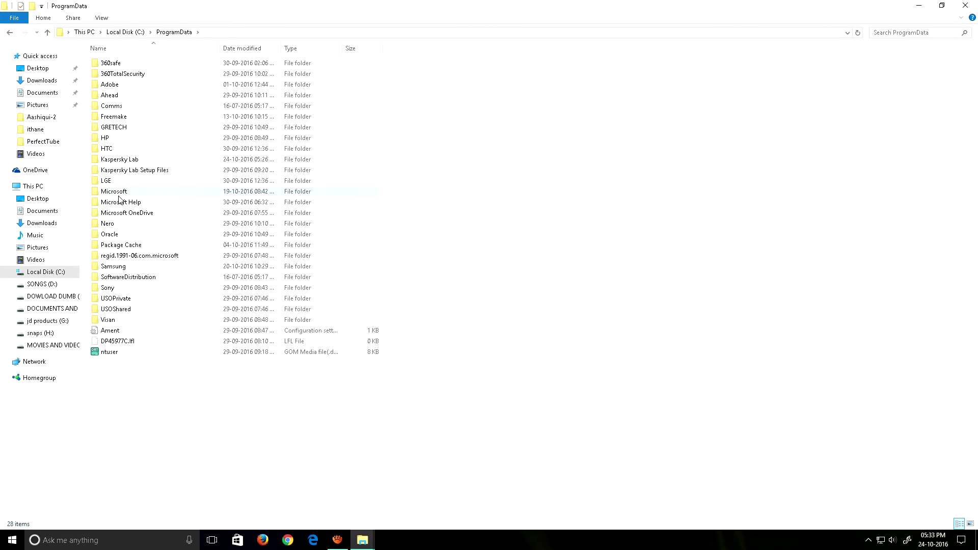
mouse_move(114, 191)
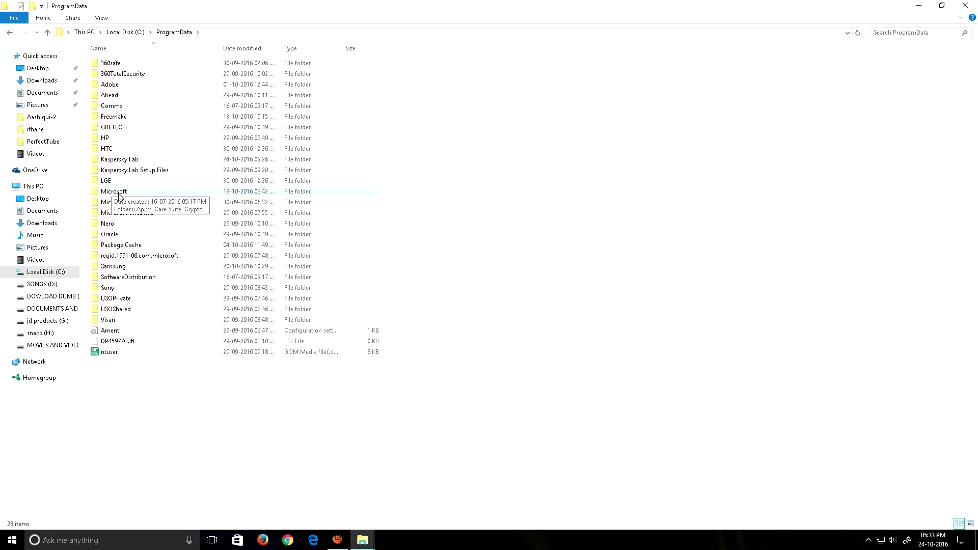
double_click(129, 192)
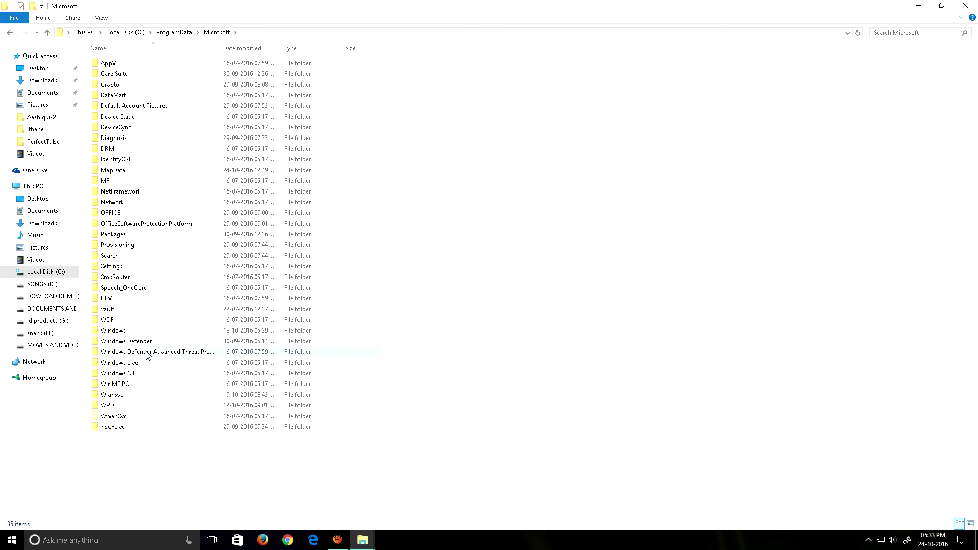
left_click(104, 335)
left_click(104, 336)
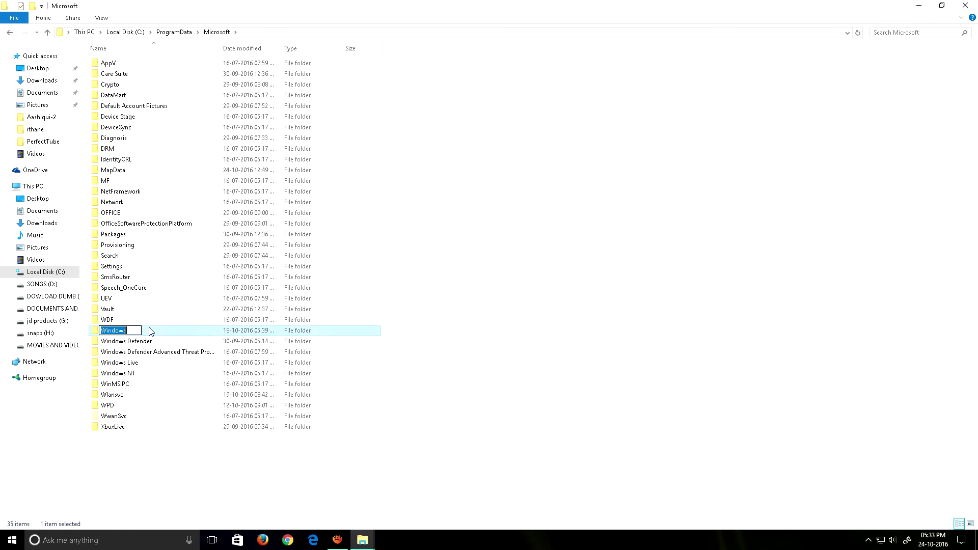
left_click(153, 333)
double_click(154, 334)
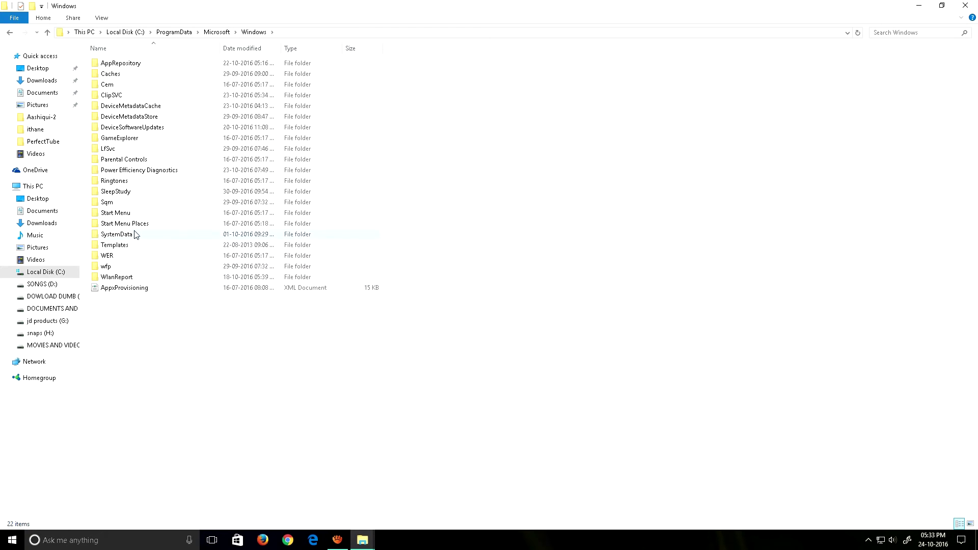
mouse_move(115, 213)
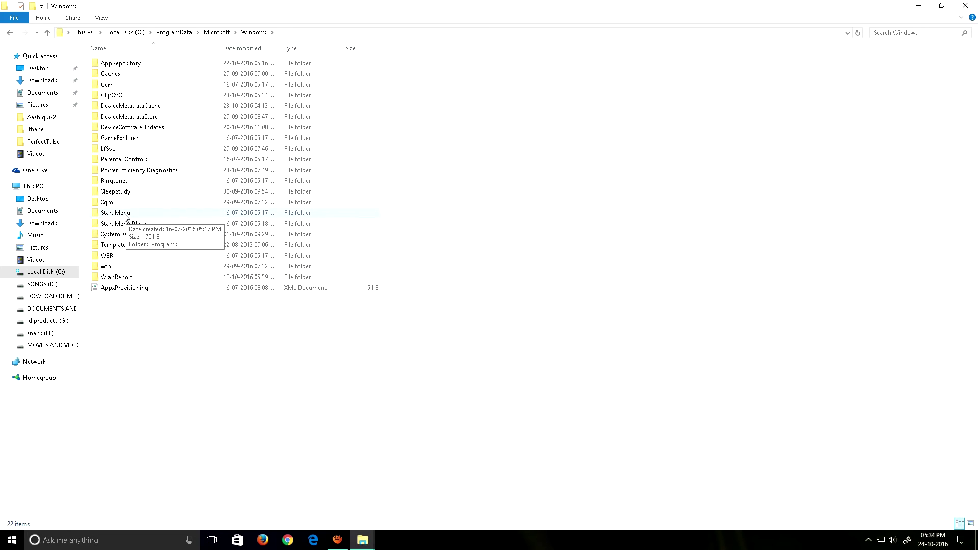
double_click(125, 214)
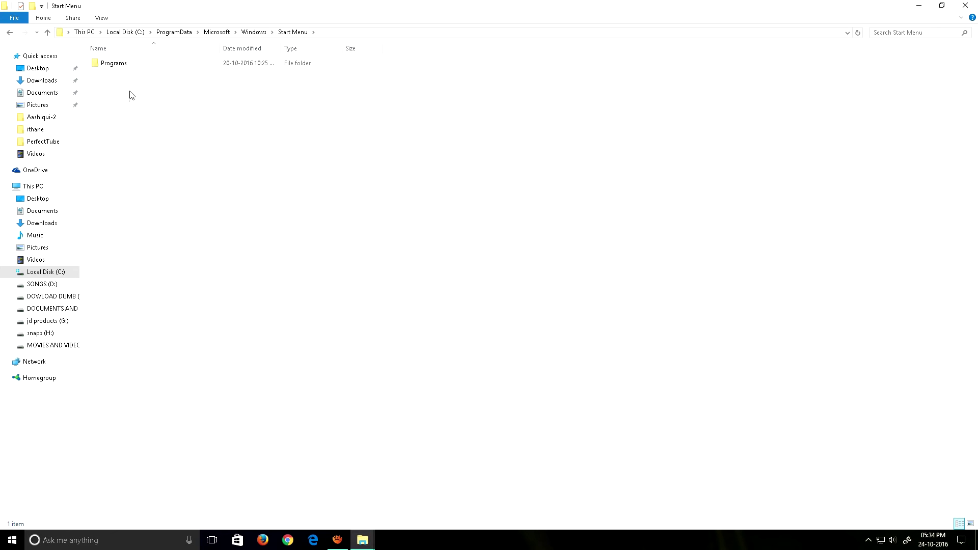
double_click(124, 70)
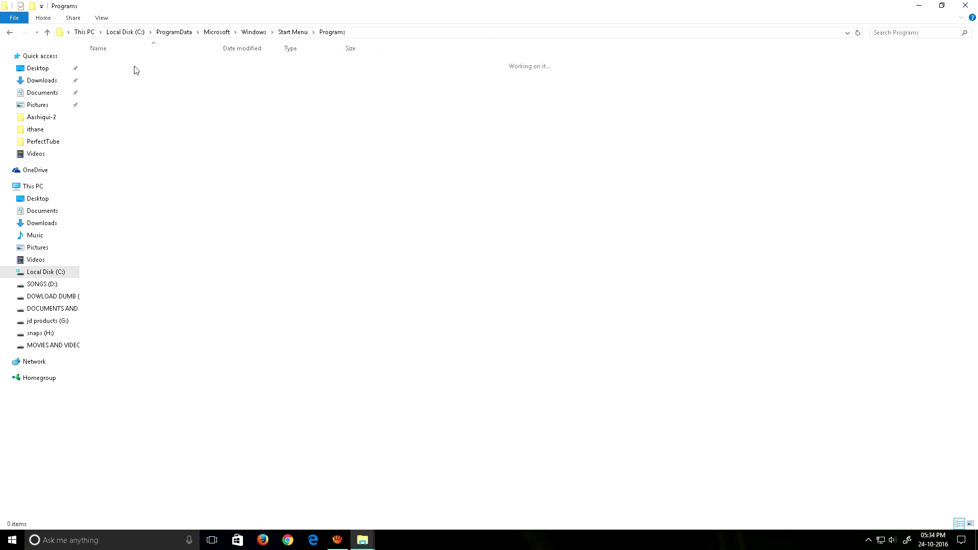
- Paste the Shut Down shortcut into Programs and close the Explorer window
right_click(456, 175)
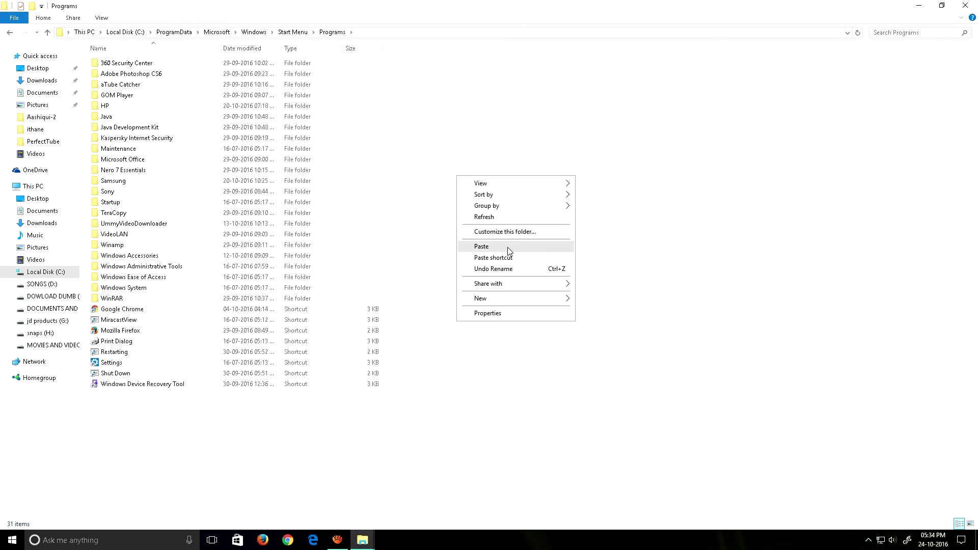
left_click(375, 451)
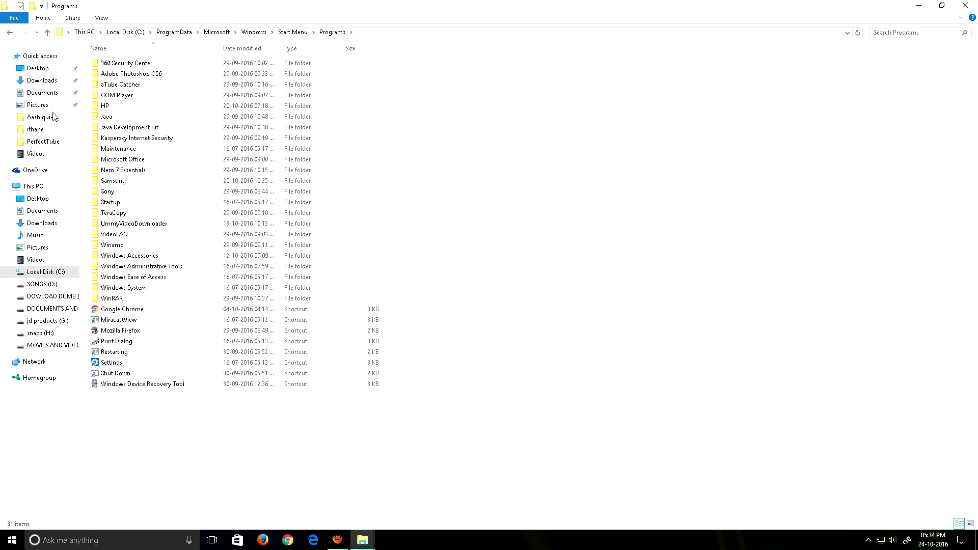
left_click(965, 5)
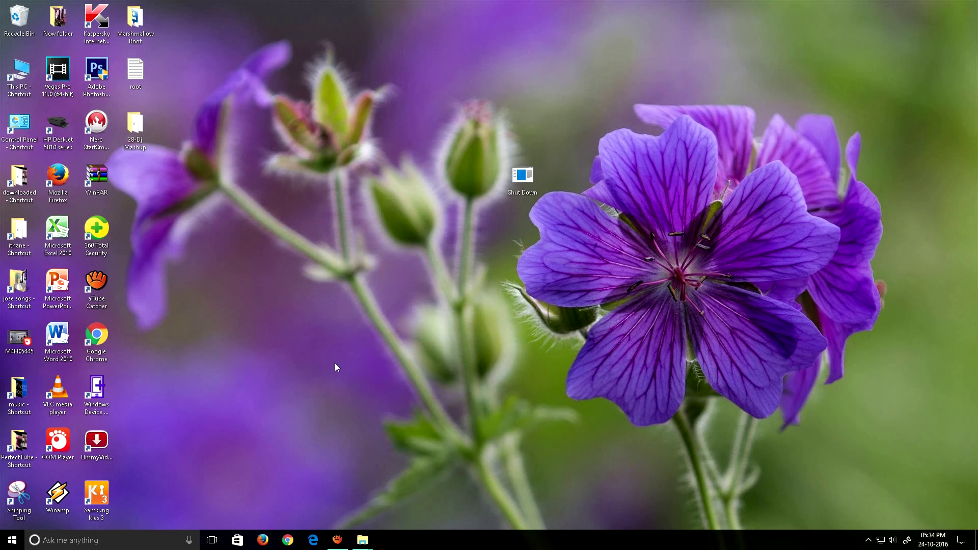
- Start Cortana voice listening with Win+C to have it open Shut Down
key("super+c")
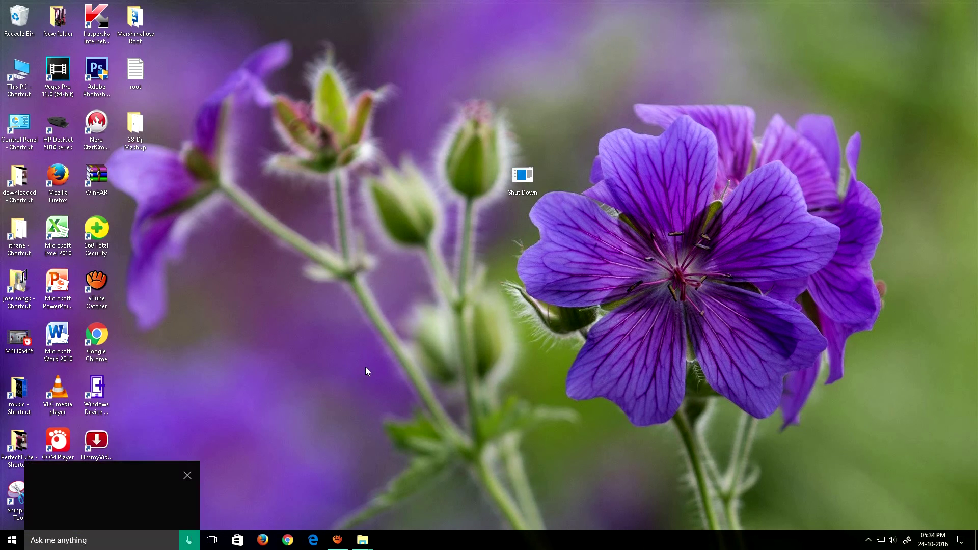